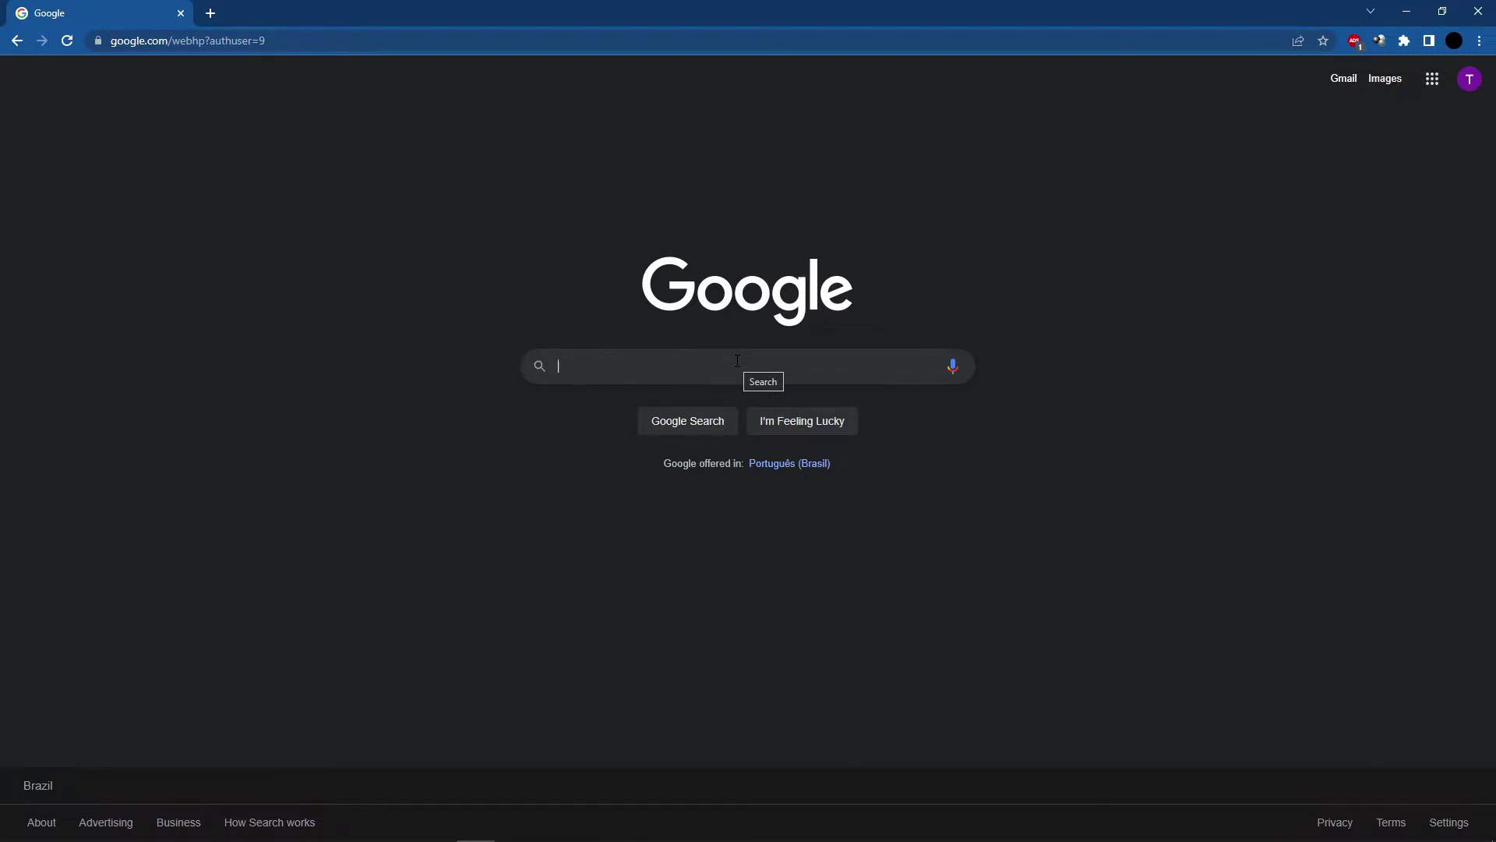
type("metamask.io")
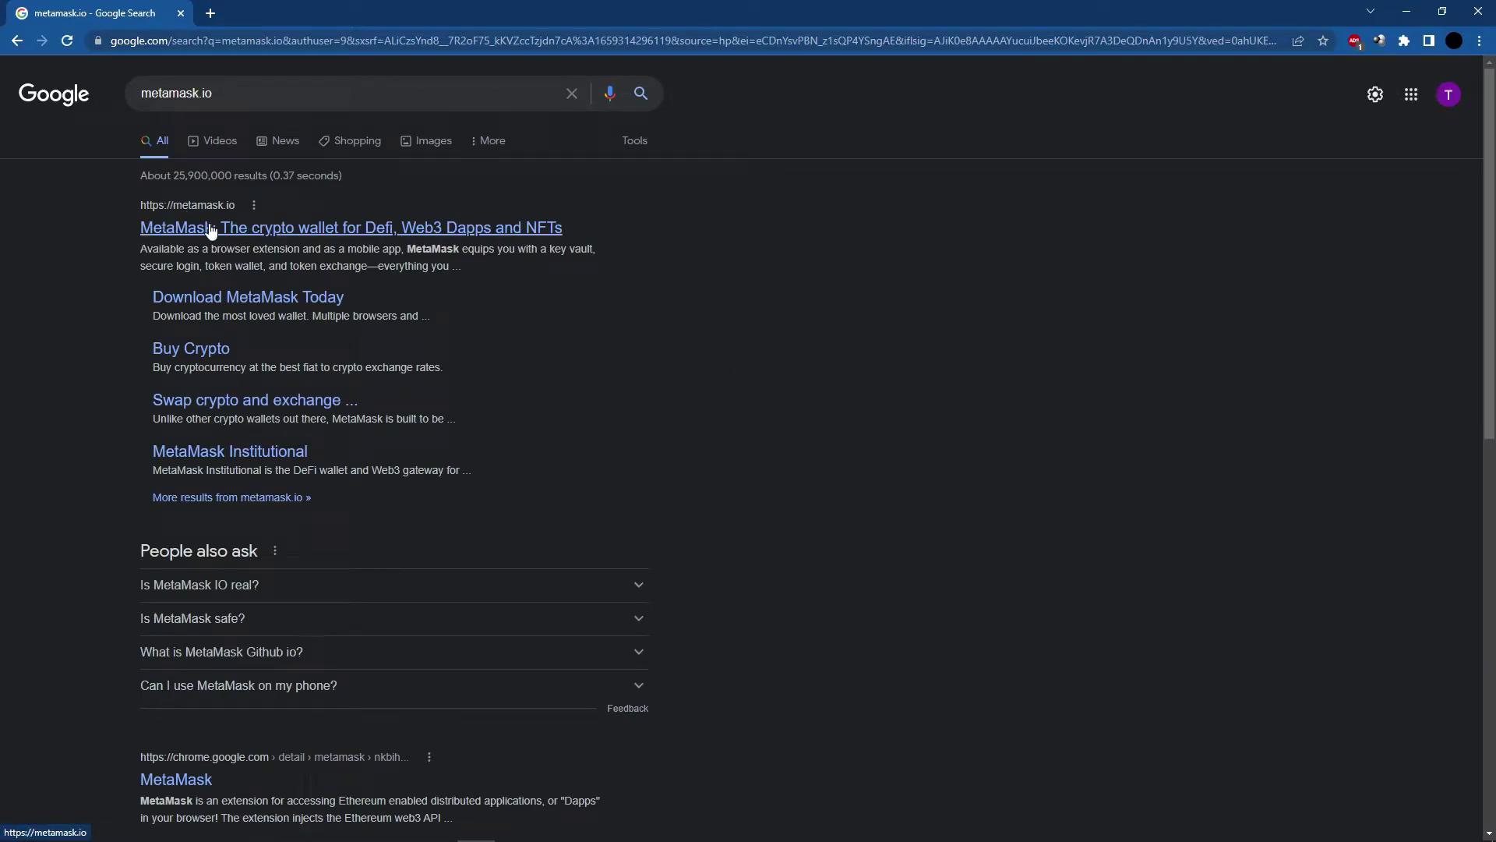
Step: Open the official MetaMask website from the search results and go to its download page
left_click(310, 233)
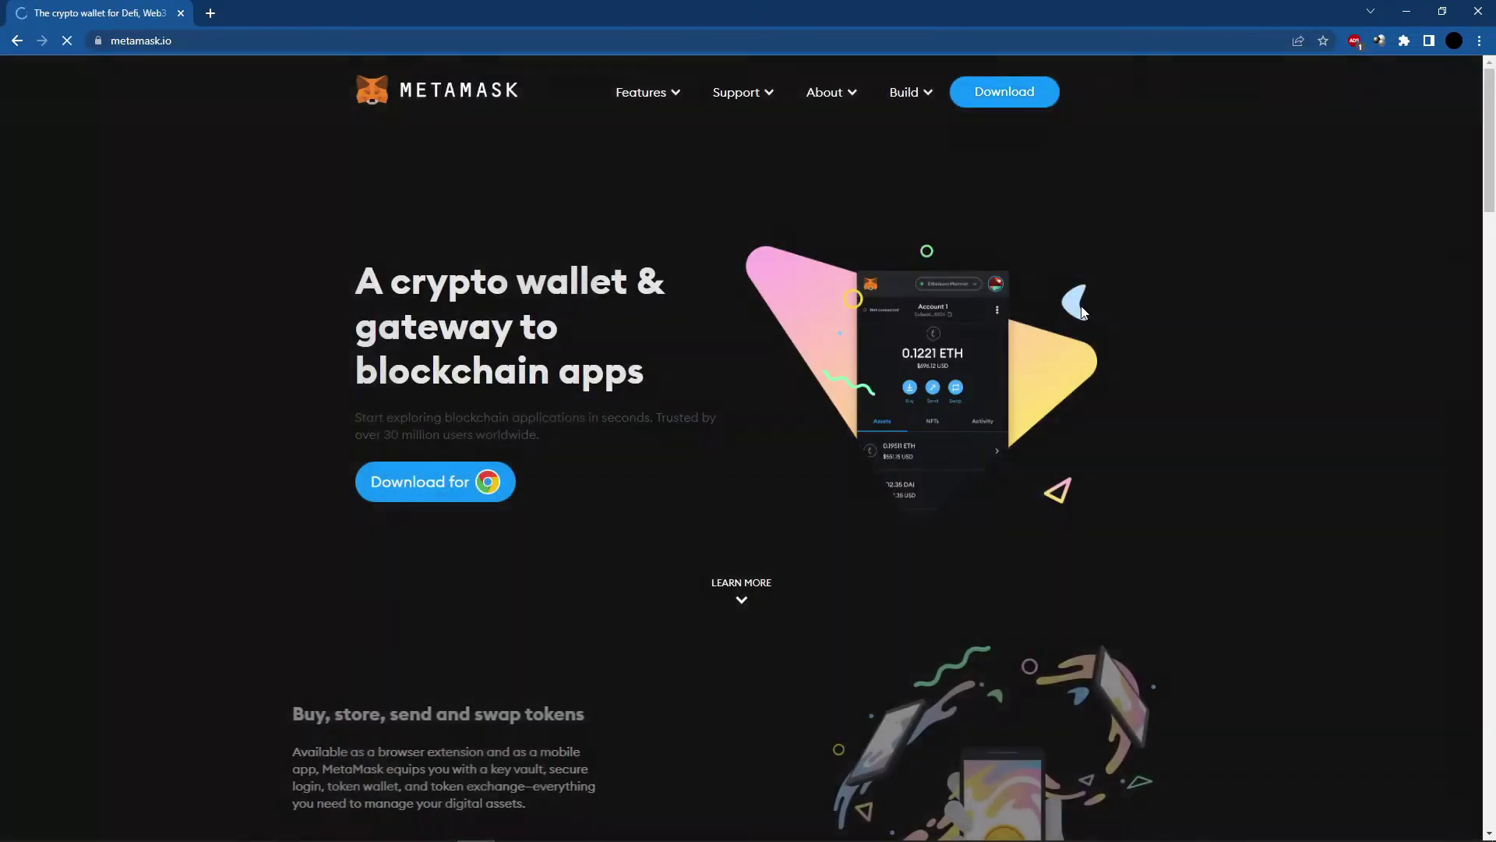
left_click(1016, 94)
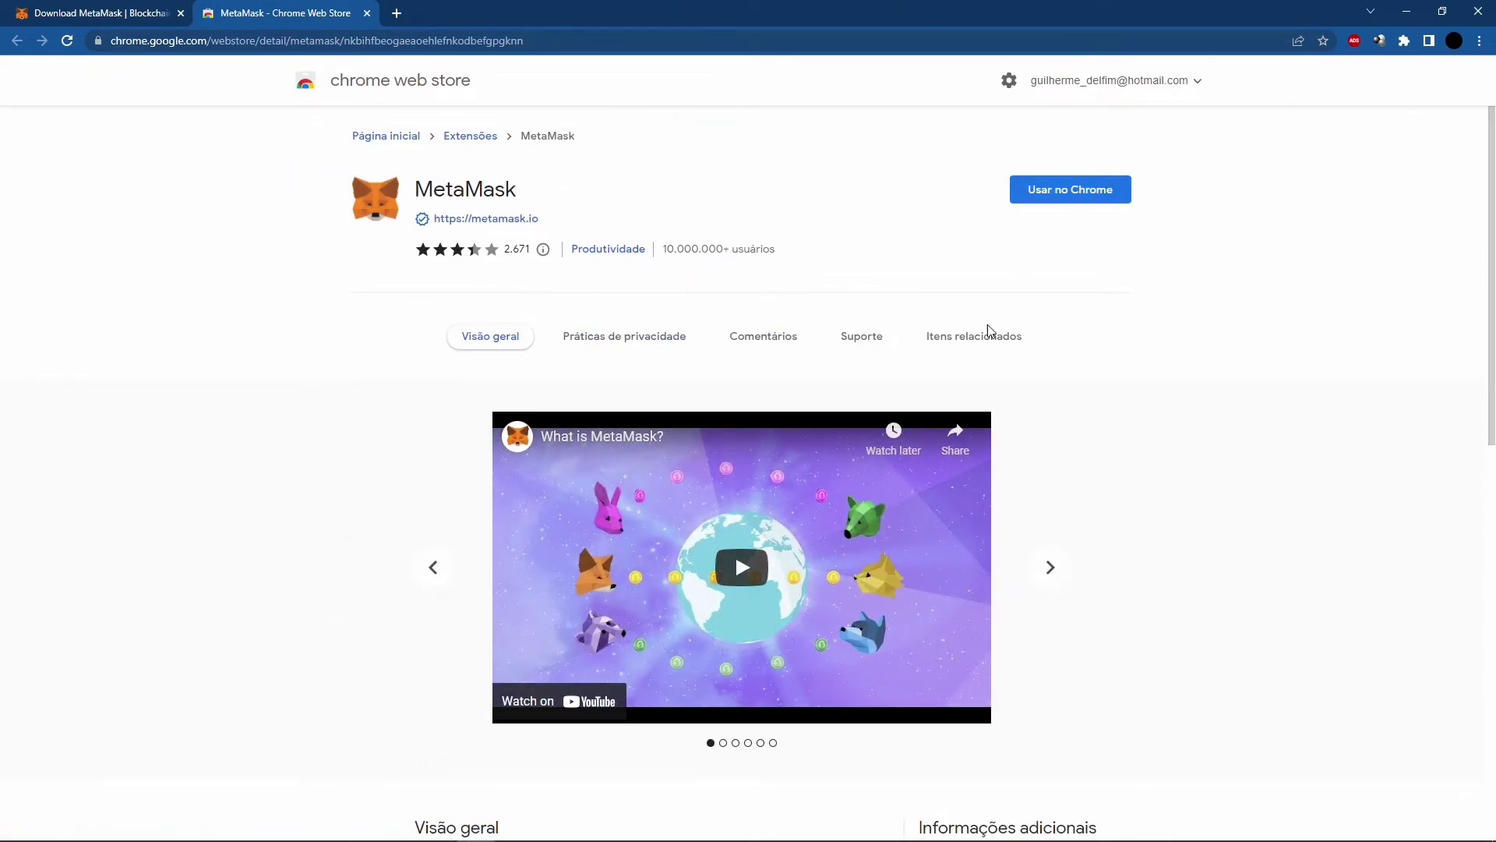
Step: Add the MetaMask extension to Chrome with 'Usar no Chrome' and confirm 'Adicionar extensão'
left_click(1074, 200)
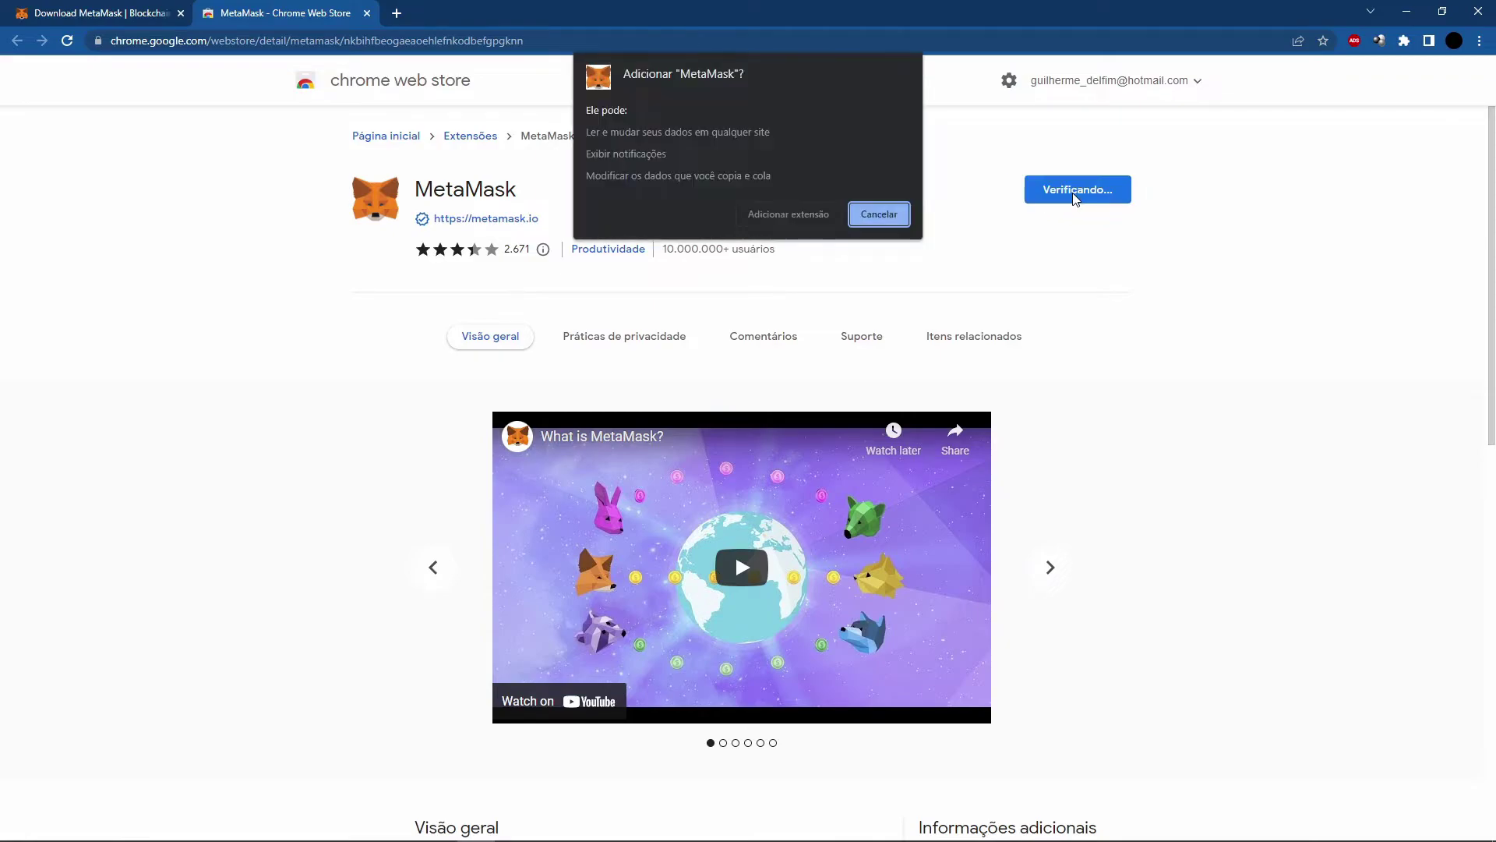
left_click(789, 218)
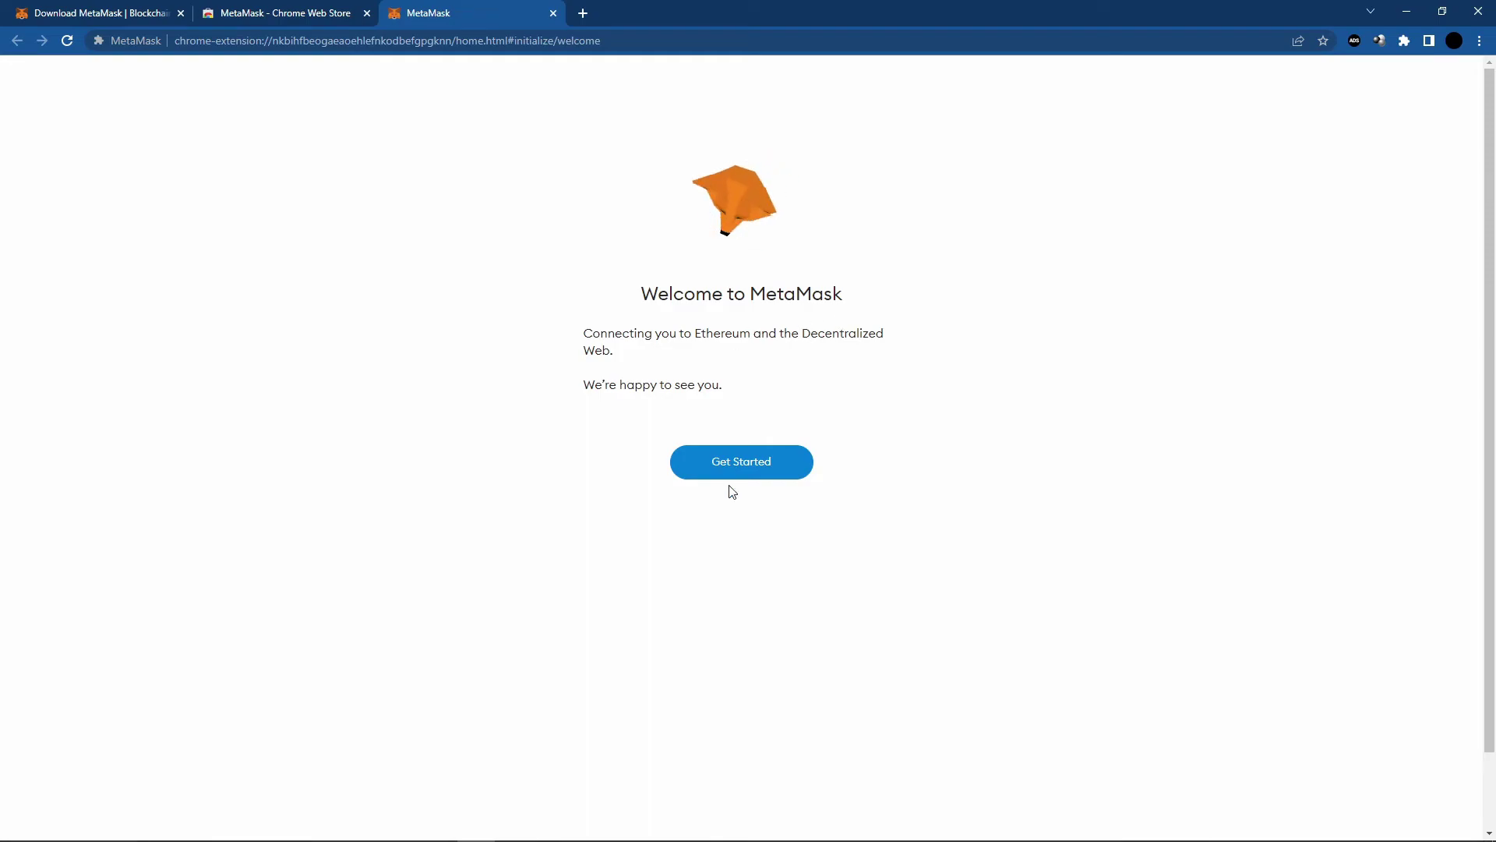
Step: Choose Get Started on the Welcome to MetaMask page
left_click(744, 470)
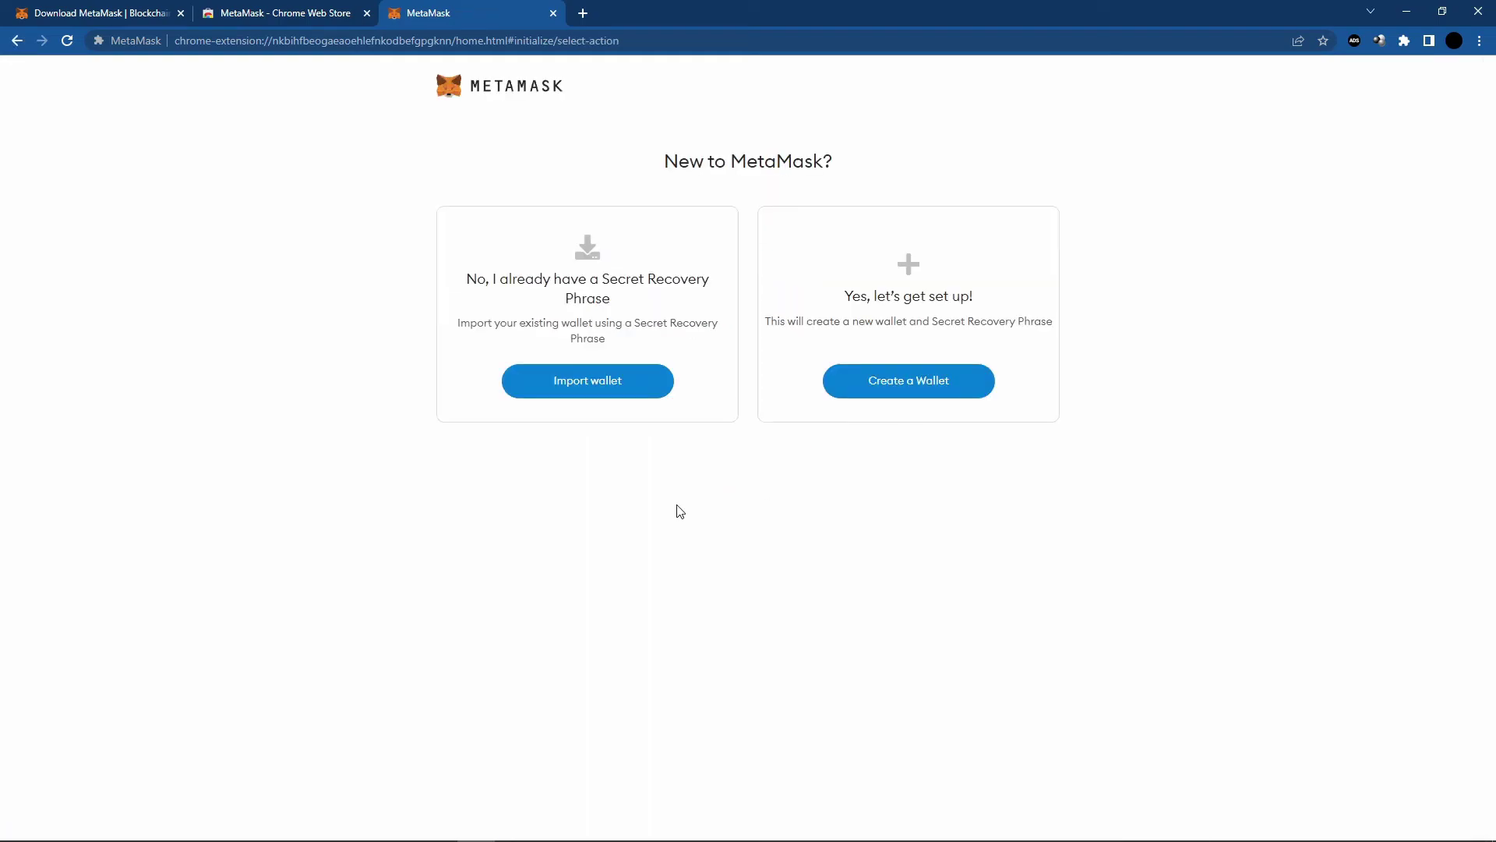